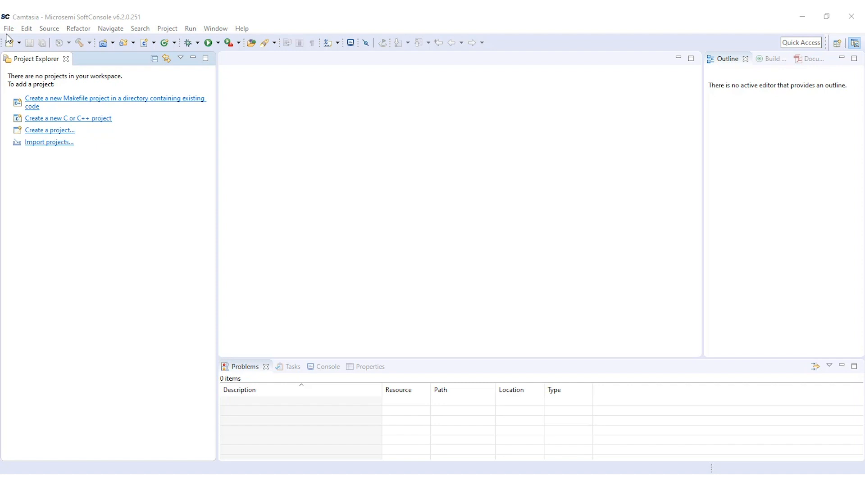
- Create a new empty C project named SoftConsole_Example using the RISC-V Cross GCC toolchain with default configurations
{"action": "left_click", "coordinate": [9, 29]}
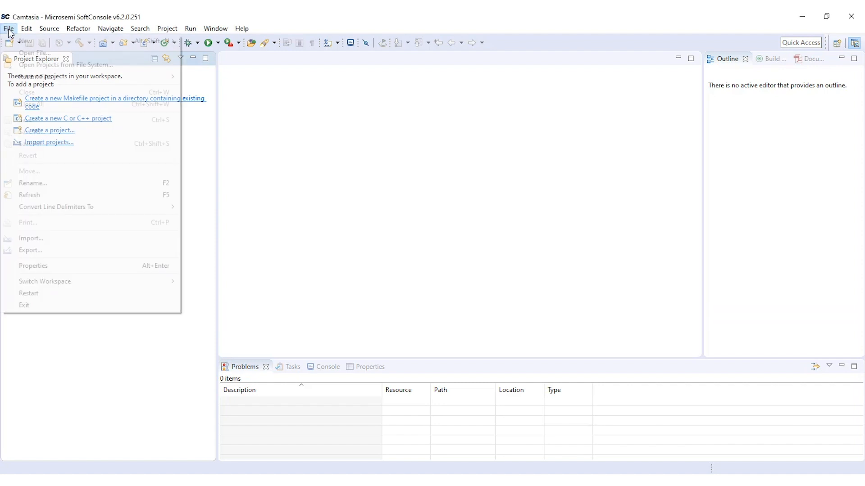
{"action": "mouse_move", "coordinate": [92, 43]}
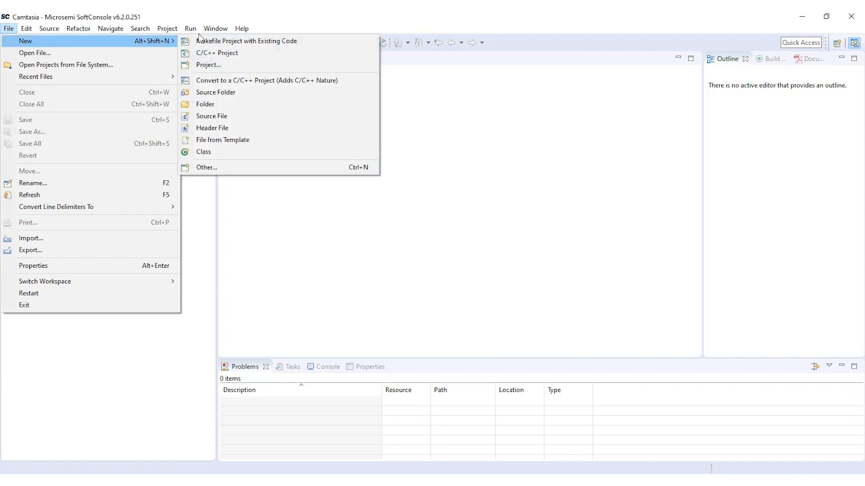
{"action": "left_click", "coordinate": [215, 65]}
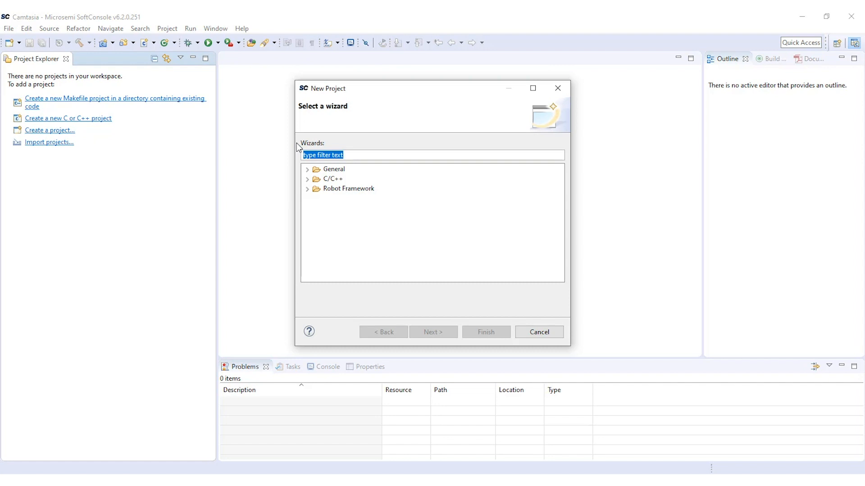
{"action": "left_click", "coordinate": [307, 178]}
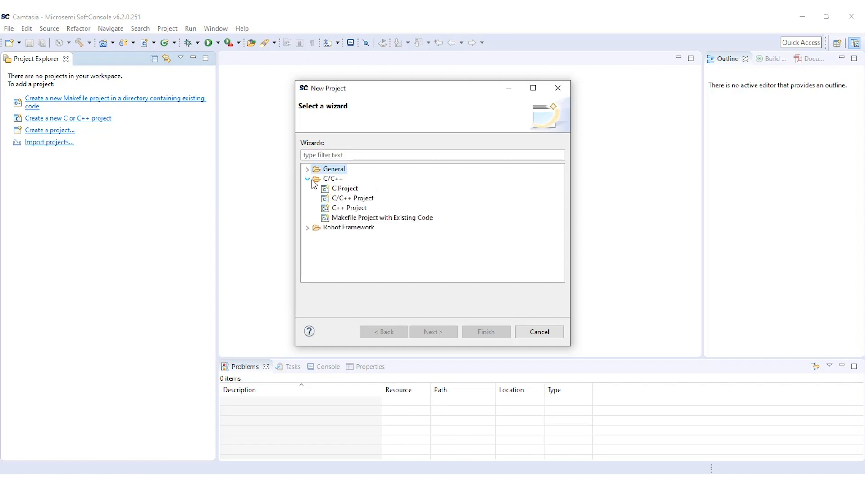
{"action": "double_click", "coordinate": [347, 189]}
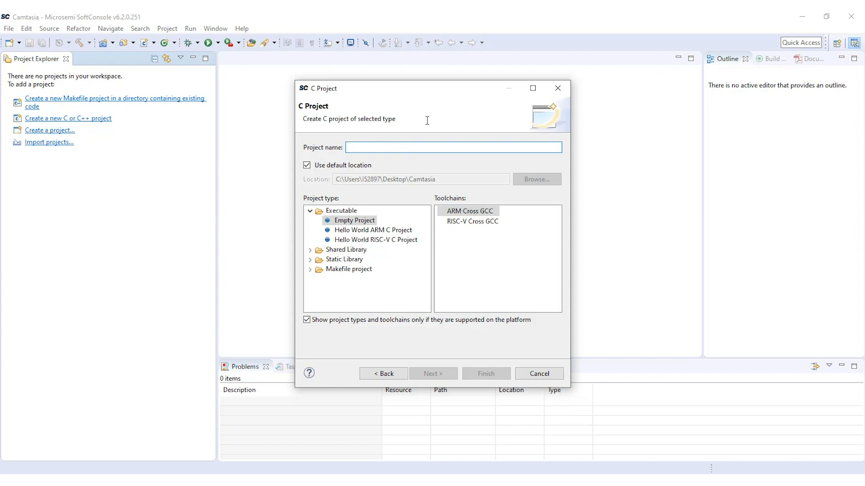
{"action": "type", "text": "Soft"}
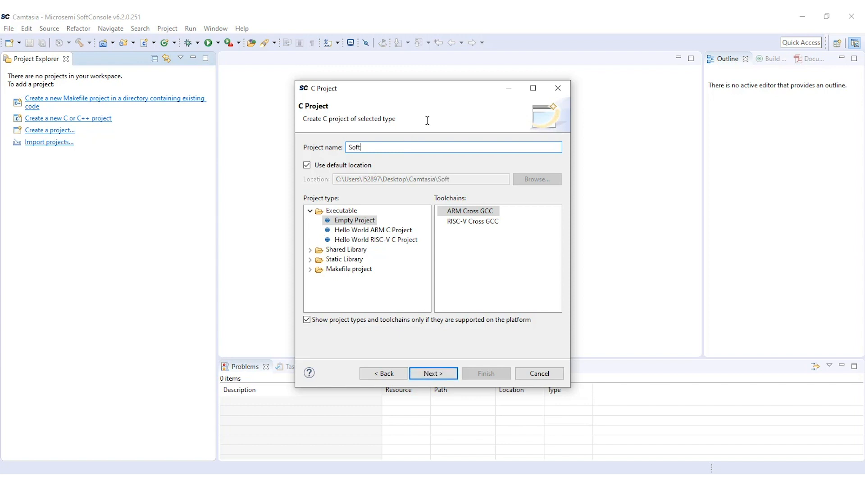
{"action": "type", "text": "Console_Example"}
{"action": "left_click", "coordinate": [461, 222]}
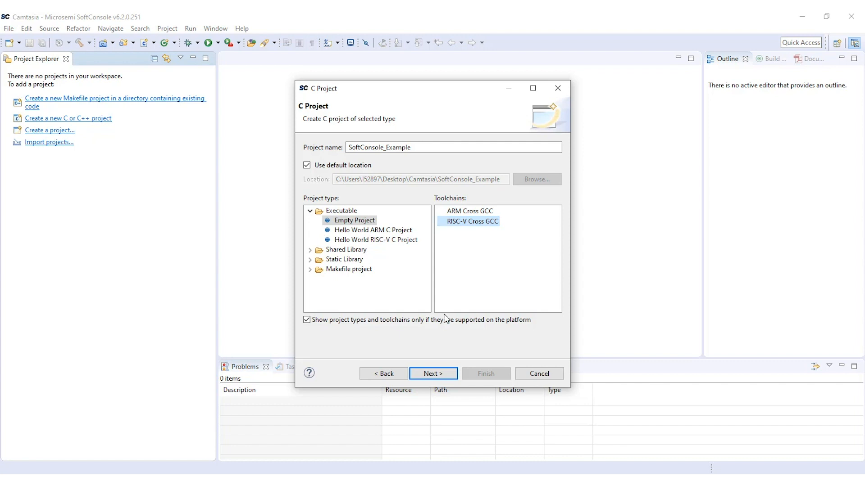
{"action": "left_click", "coordinate": [437, 373]}
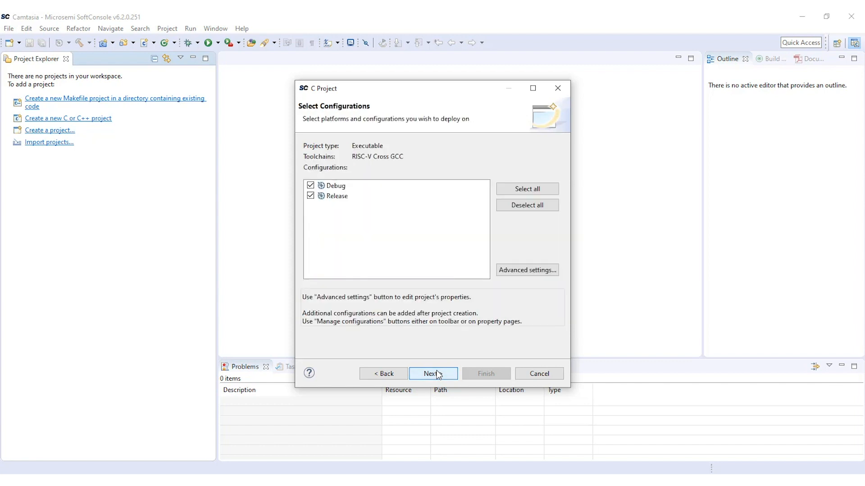
{"action": "left_click", "coordinate": [440, 374]}
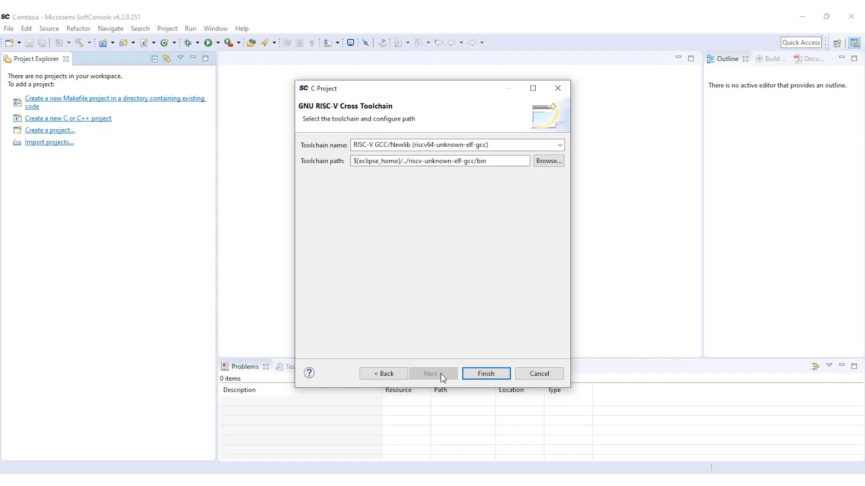
{"action": "left_click", "coordinate": [498, 375]}
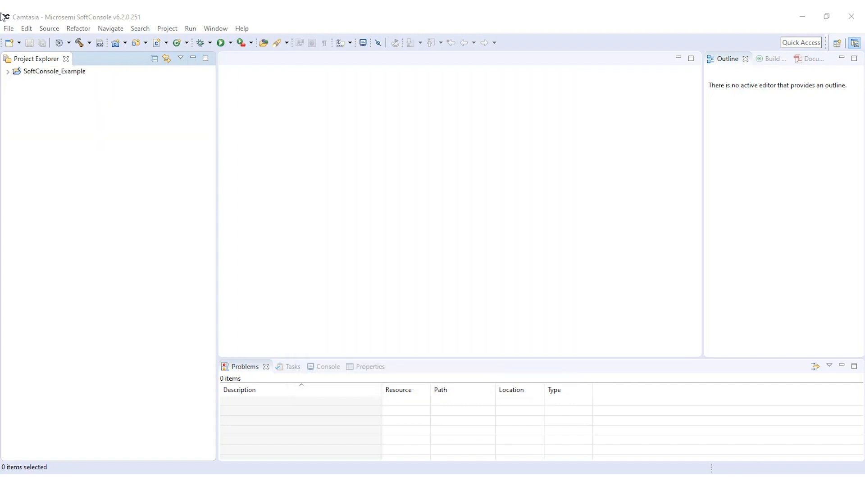
- Import the application and platform folders from the Desktop Camtasia directory into the SoftConsole_Example project
{"action": "left_click", "coordinate": [54, 74]}
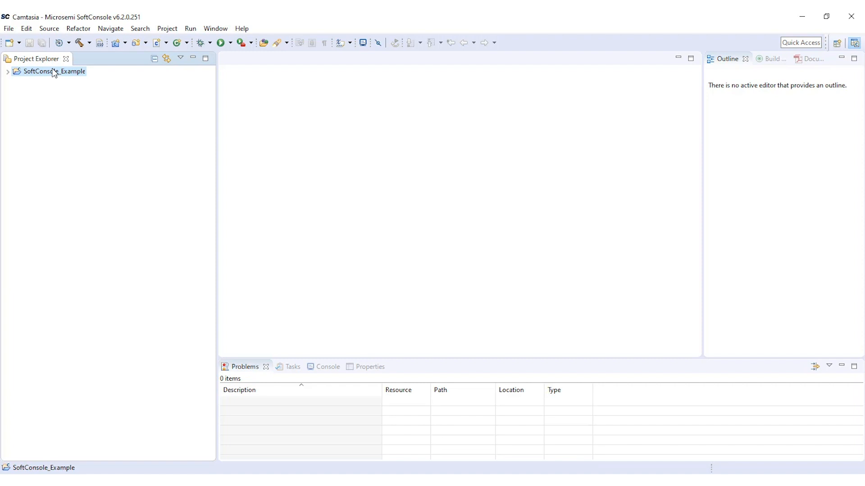
{"action": "right_click", "coordinate": [54, 73]}
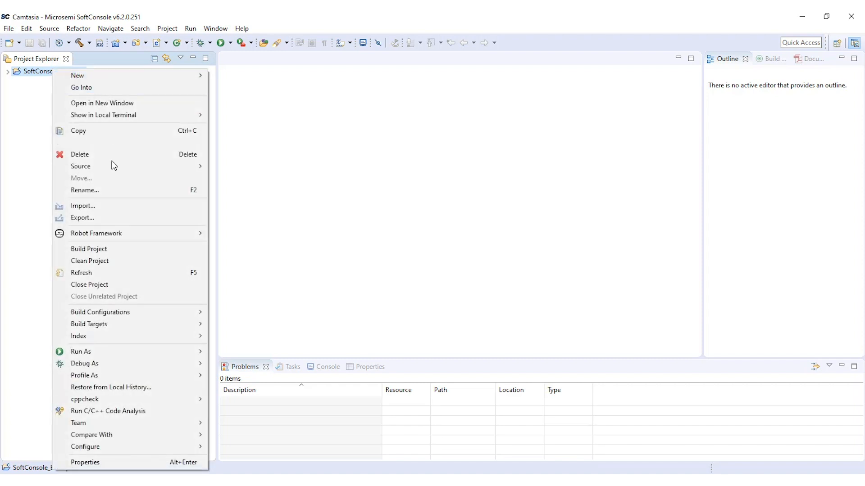
{"action": "left_click", "coordinate": [100, 206]}
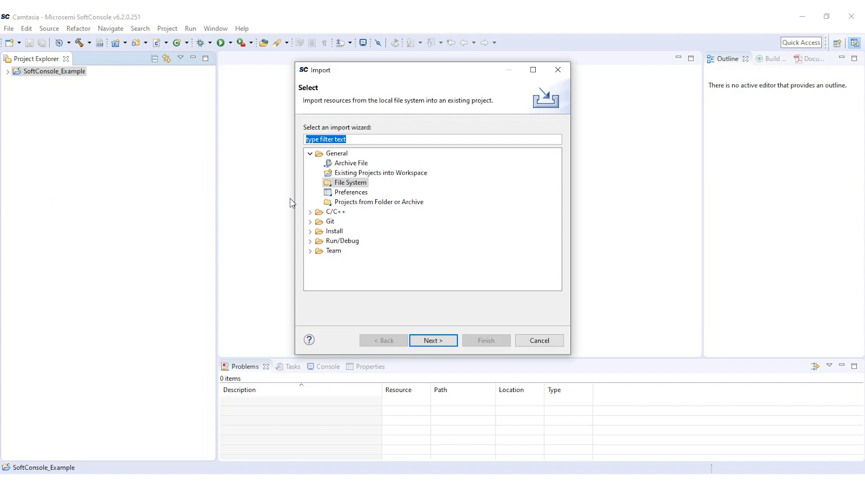
{"action": "double_click", "coordinate": [352, 183]}
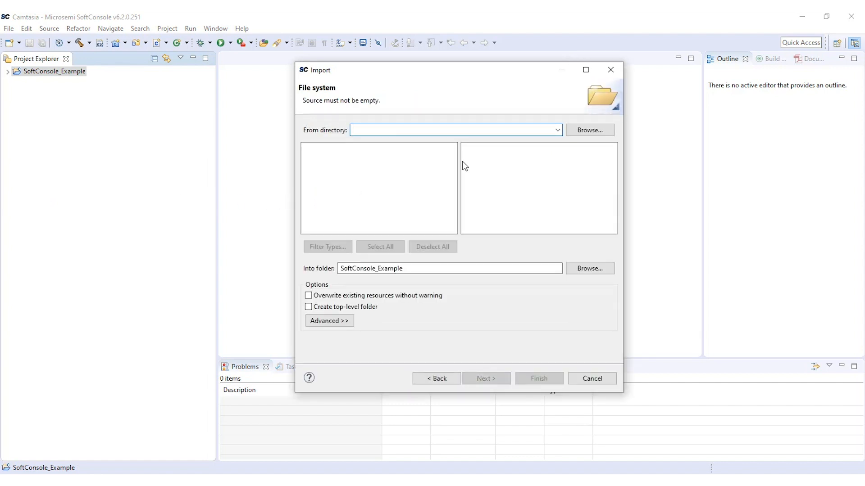
{"action": "left_click", "coordinate": [591, 131]}
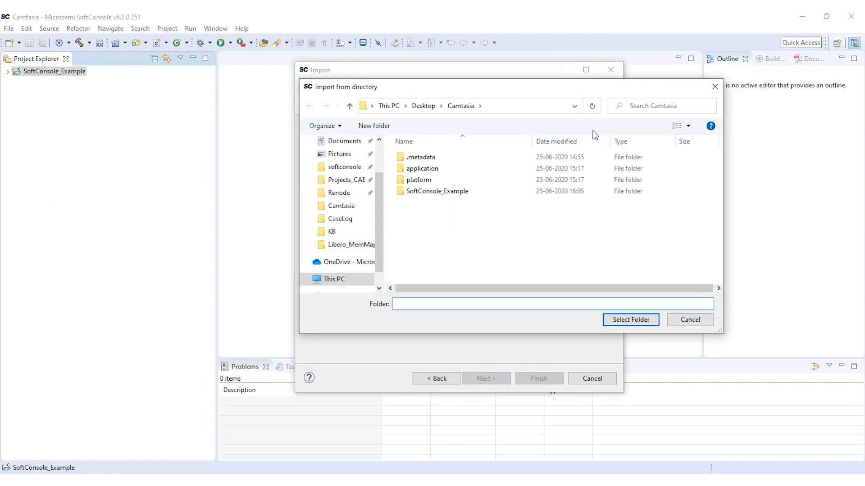
{"action": "left_click", "coordinate": [459, 108]}
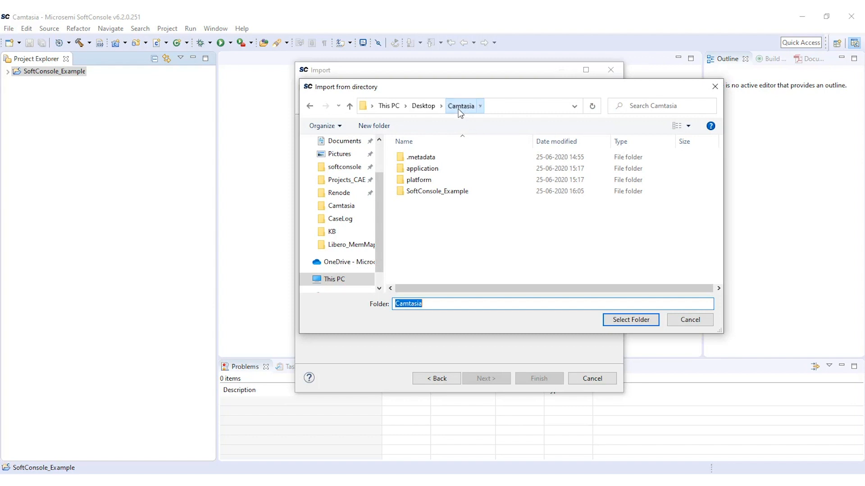
{"action": "left_click", "coordinate": [636, 323]}
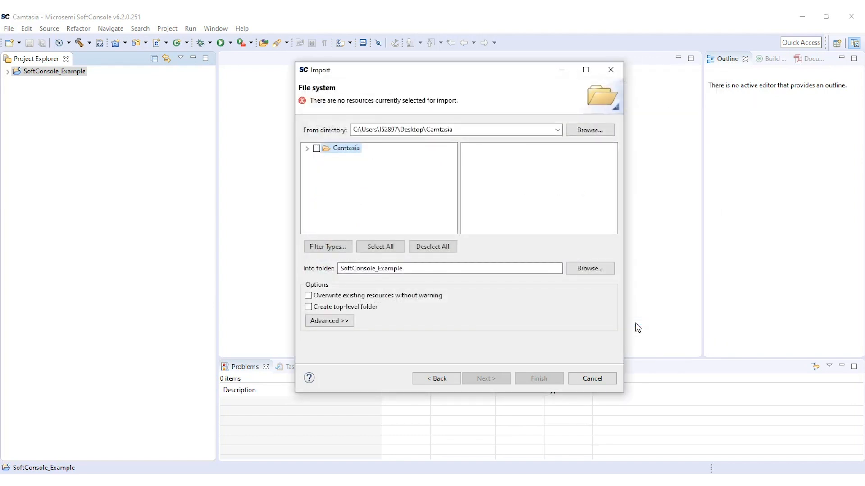
{"action": "left_click", "coordinate": [308, 148]}
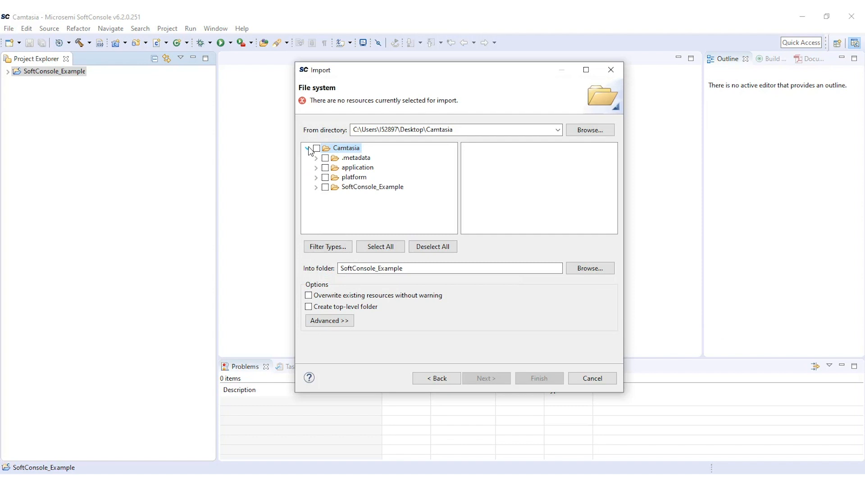
{"action": "left_click", "coordinate": [324, 168]}
{"action": "left_click", "coordinate": [325, 177]}
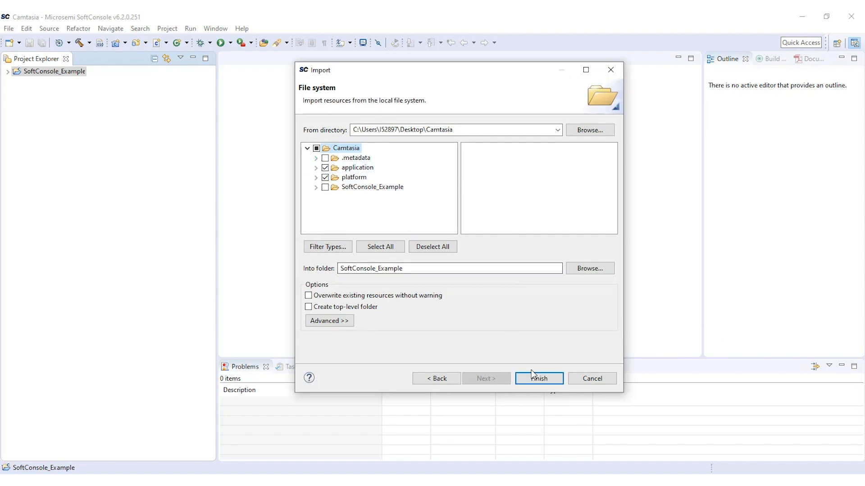
{"action": "left_click", "coordinate": [539, 379]}
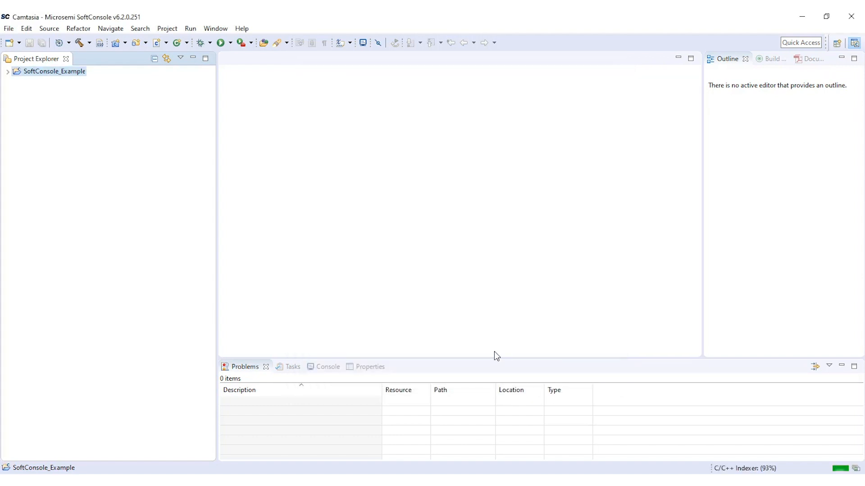
- Add a new C source file named main.c to the SoftConsole_Example project and scroll through its code
{"action": "left_click", "coordinate": [8, 71]}
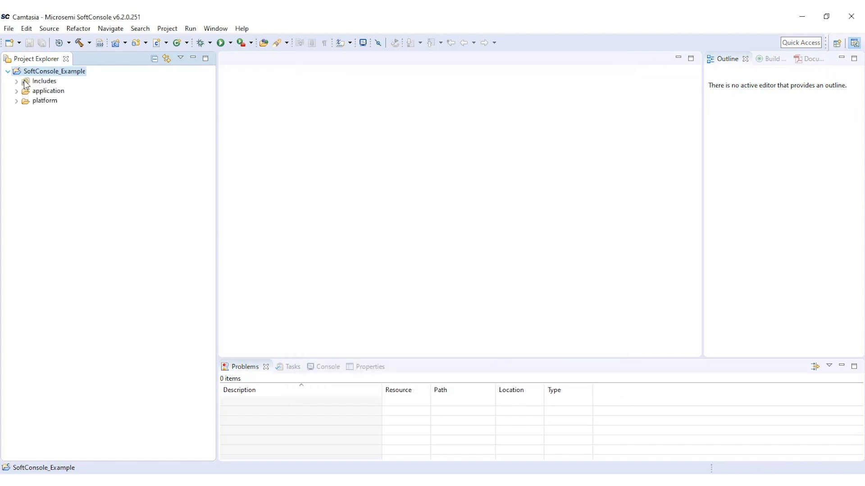
{"action": "left_click", "coordinate": [16, 102]}
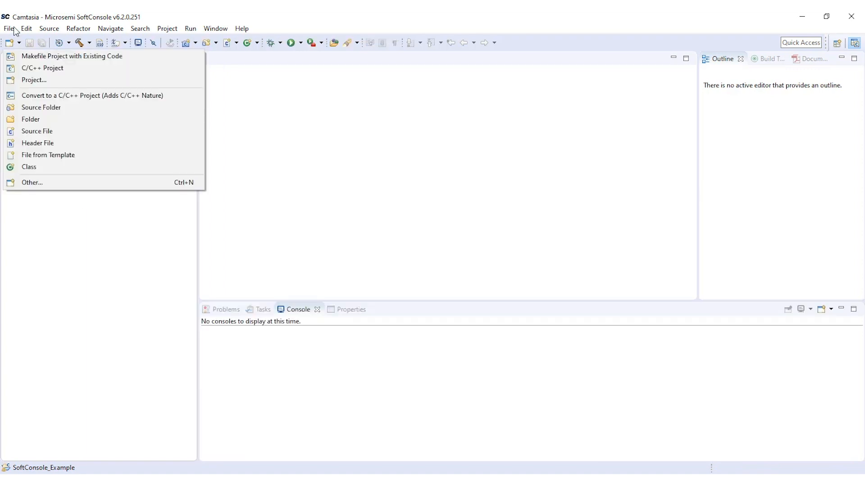
{"action": "left_click", "coordinate": [9, 29]}
{"action": "mouse_move", "coordinate": [86, 42]}
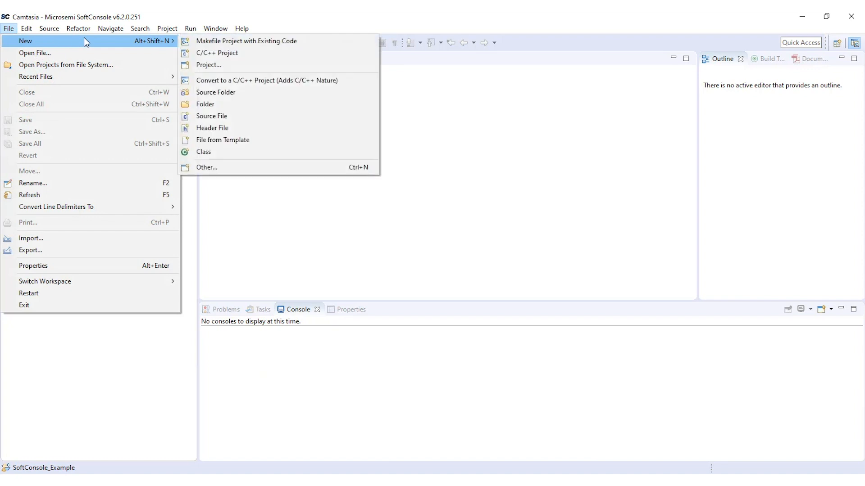
{"action": "left_click", "coordinate": [216, 117]}
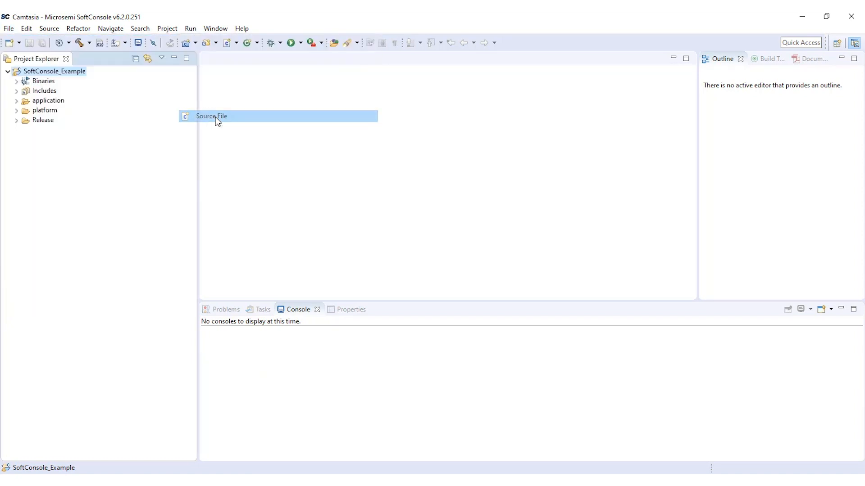
{"action": "type", "text": "main.c"}
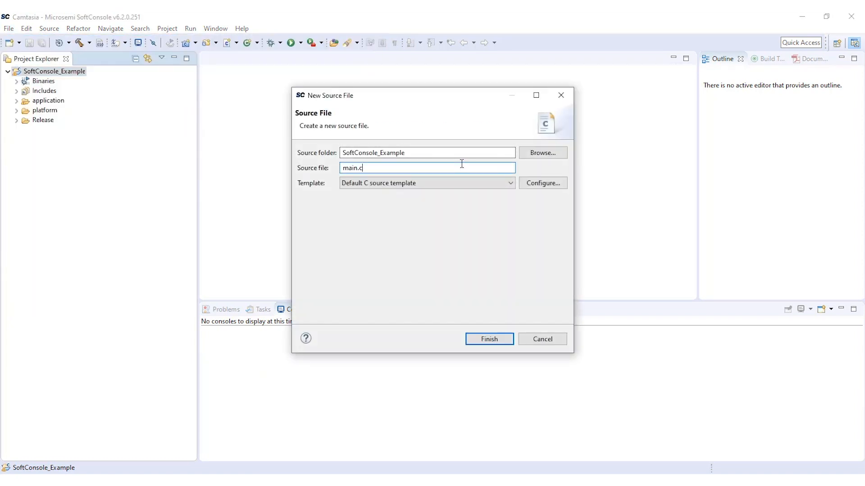
{"action": "left_click", "coordinate": [489, 339]}
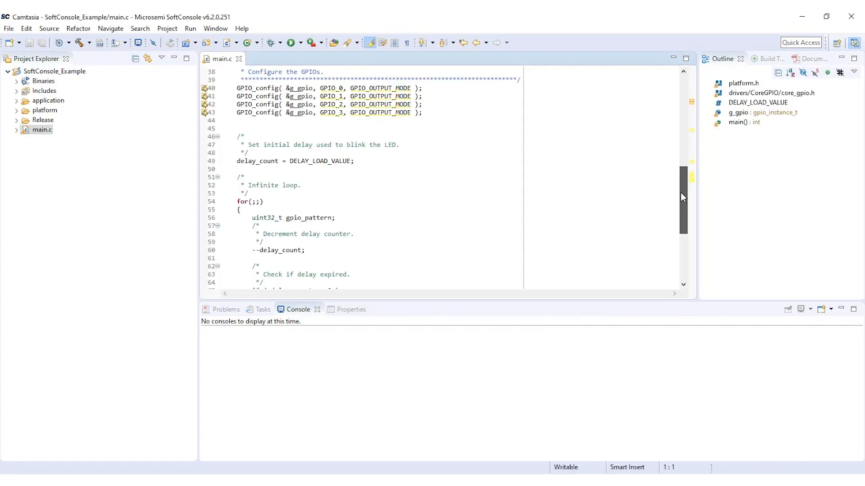
{"action": "left_click_drag", "start_coordinate": [681, 193], "coordinate": [681, 250]}
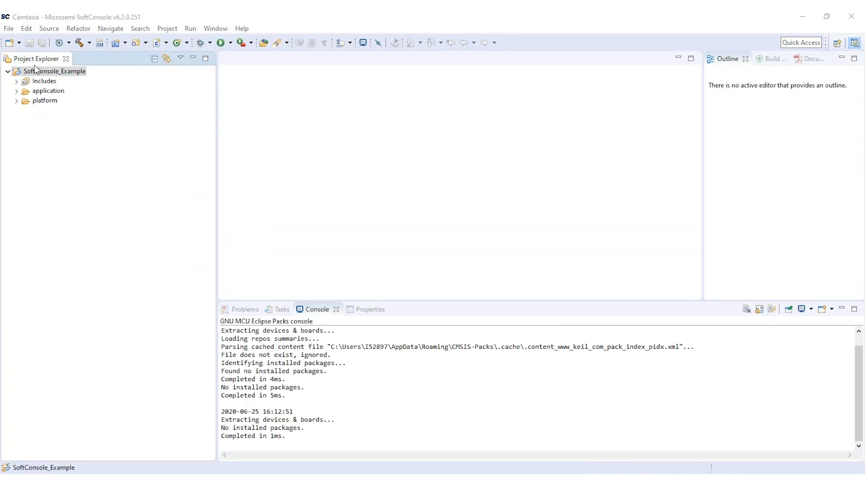
- Open the project's C/C++ Build Settings properties and switch the configuration to All configurations
{"action": "right_click", "coordinate": [38, 76]}
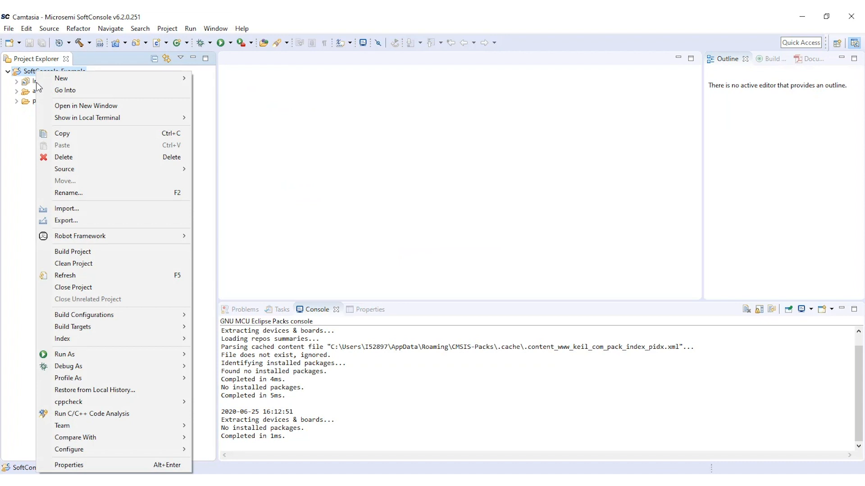
{"action": "left_click", "coordinate": [63, 464]}
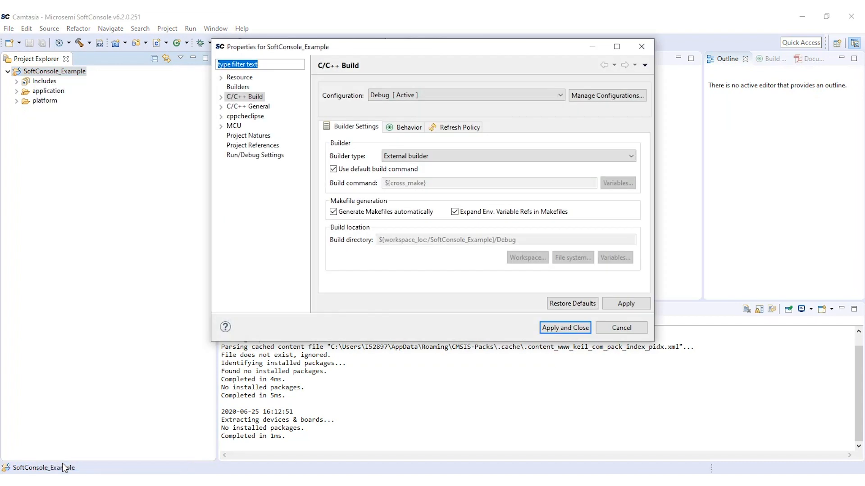
{"action": "left_click", "coordinate": [224, 98]}
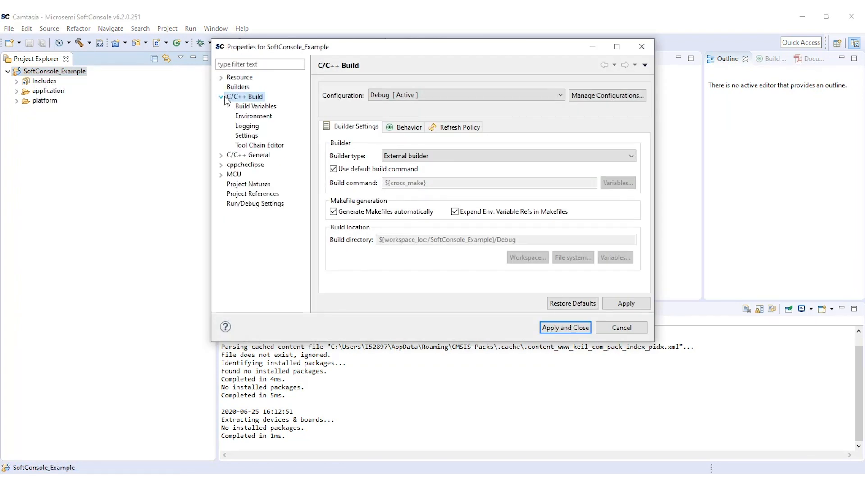
{"action": "left_click", "coordinate": [246, 135]}
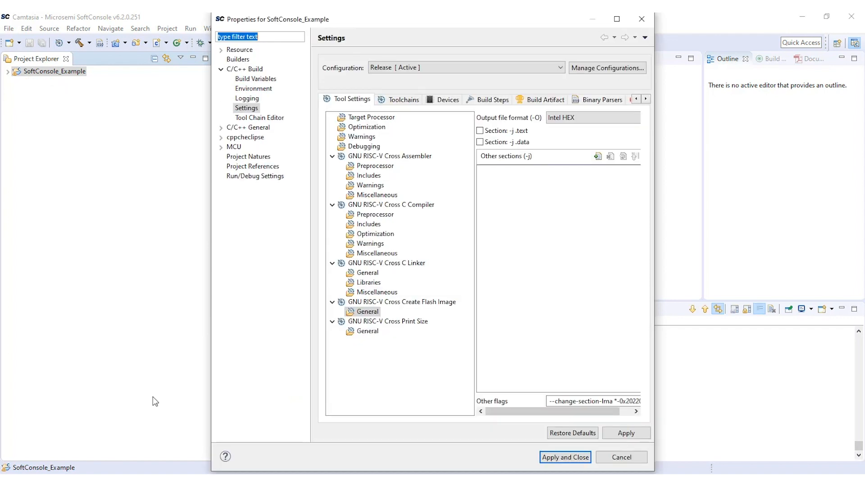
{"action": "left_click", "coordinate": [446, 67]}
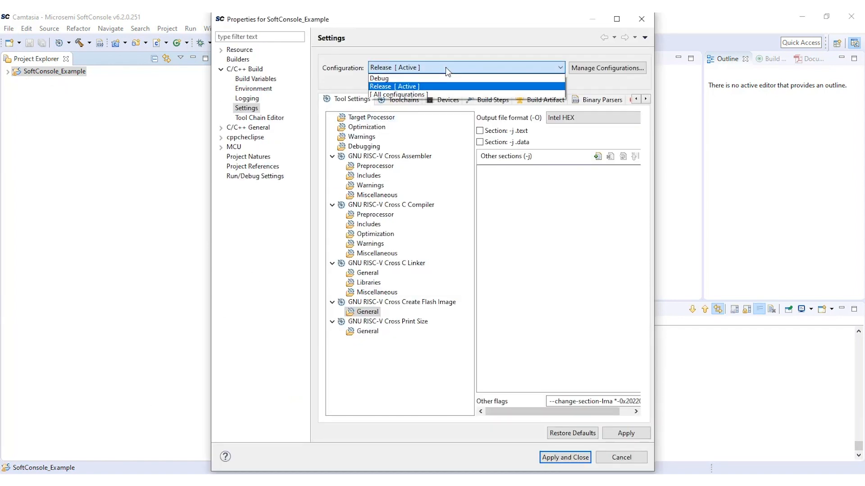
{"action": "left_click", "coordinate": [443, 95]}
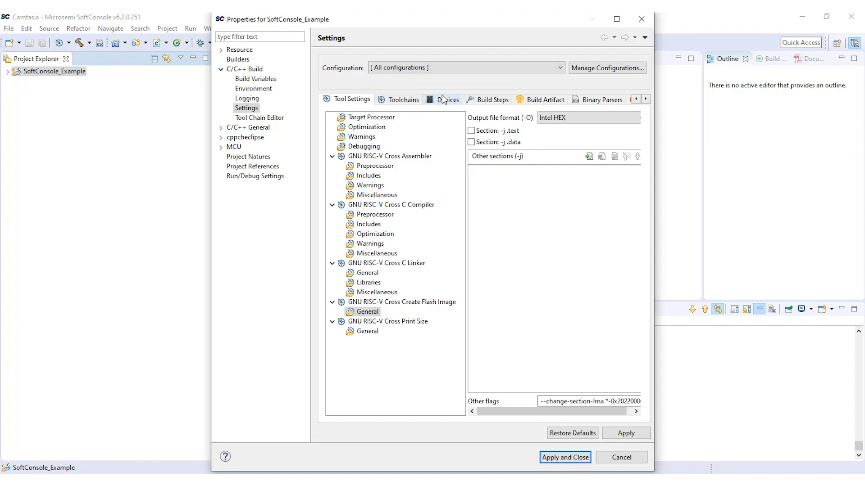
- Check the Target Processor settings, keeping the Integer ABI at LP64
{"action": "left_click", "coordinate": [375, 117]}
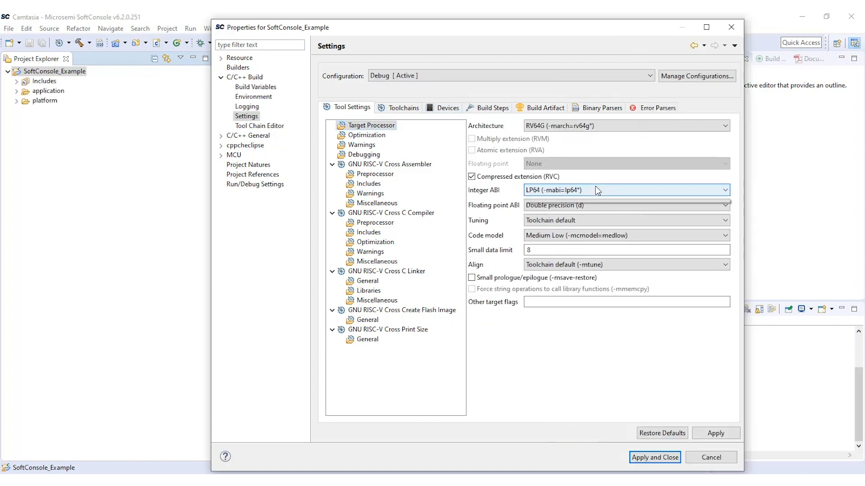
{"action": "left_click", "coordinate": [597, 190]}
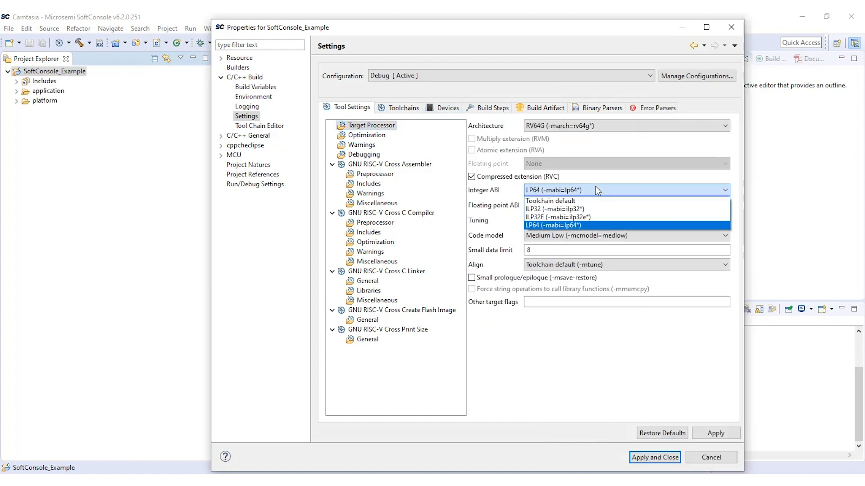
{"action": "left_click", "coordinate": [597, 190]}
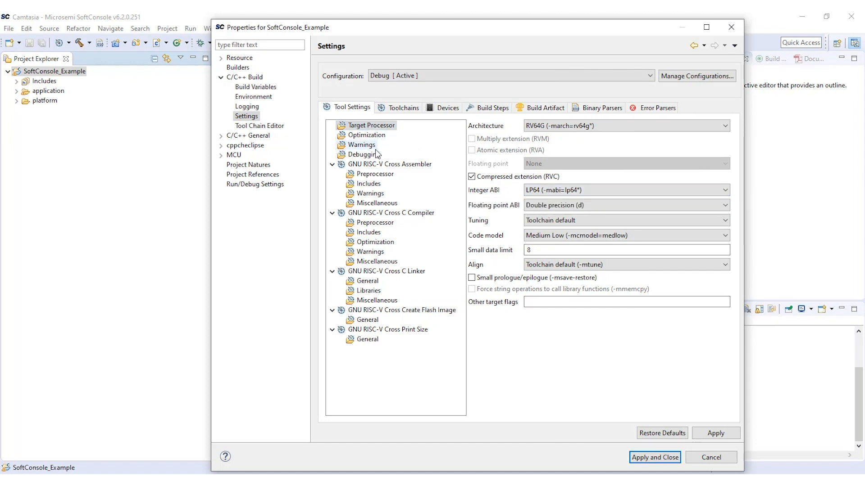
- Browse the workspace platform folders to add an include directory for the GNU RISC-V Cross C Compiler
{"action": "left_click", "coordinate": [377, 232]}
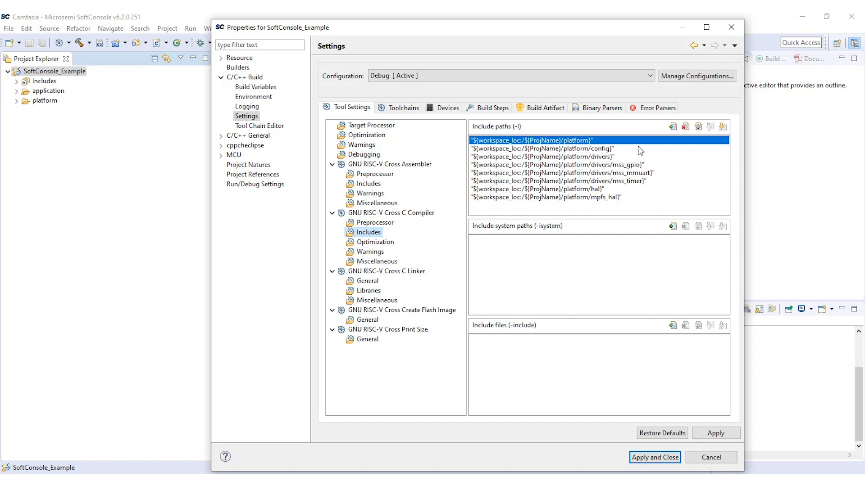
{"action": "left_click", "coordinate": [673, 128]}
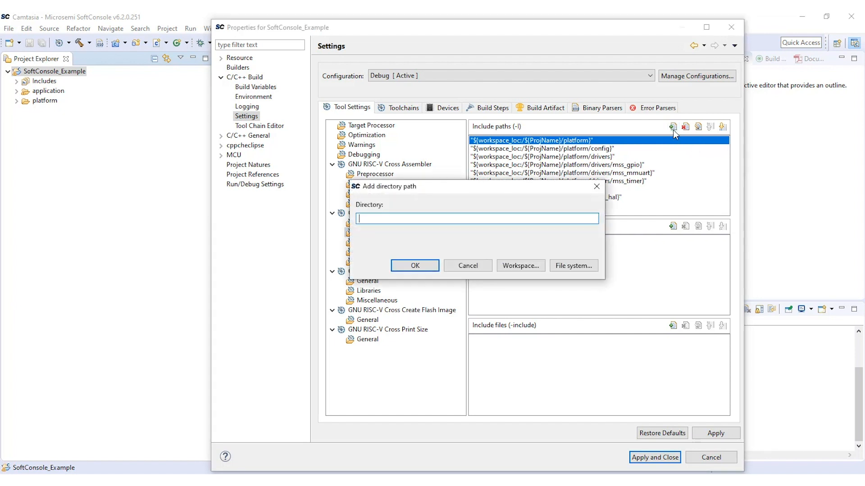
{"action": "left_click", "coordinate": [523, 269]}
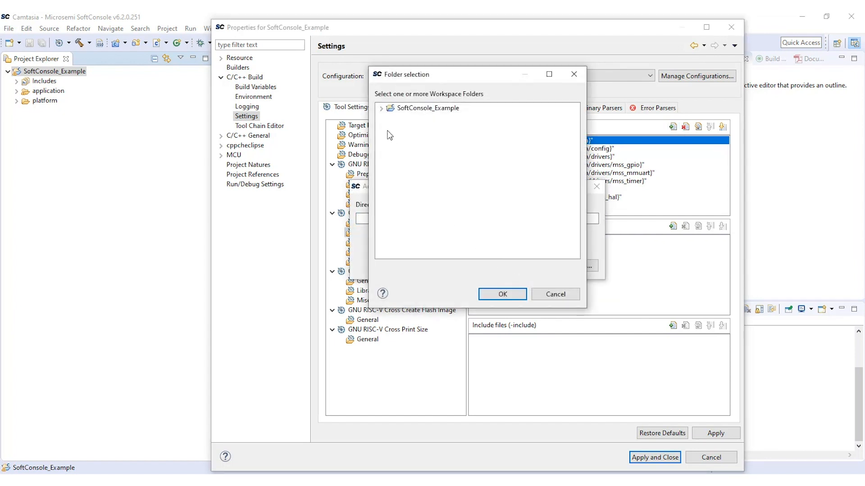
{"action": "left_click", "coordinate": [381, 109]}
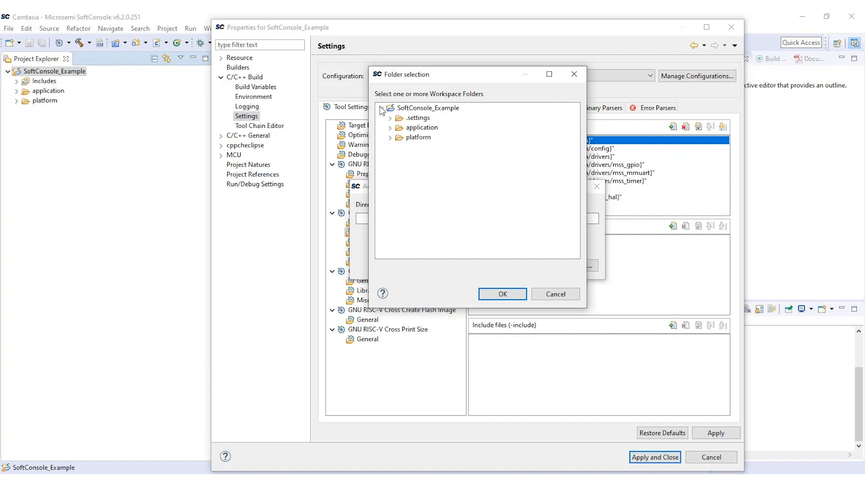
{"action": "left_click", "coordinate": [390, 137]}
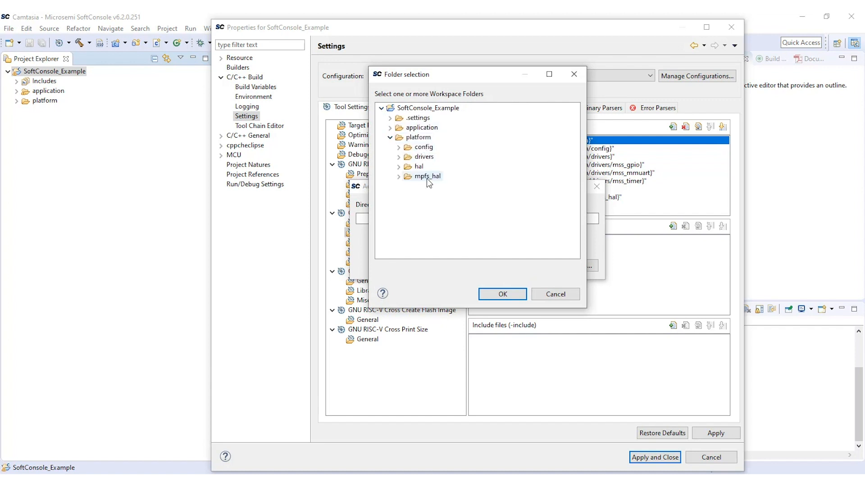
{"action": "left_click", "coordinate": [503, 295]}
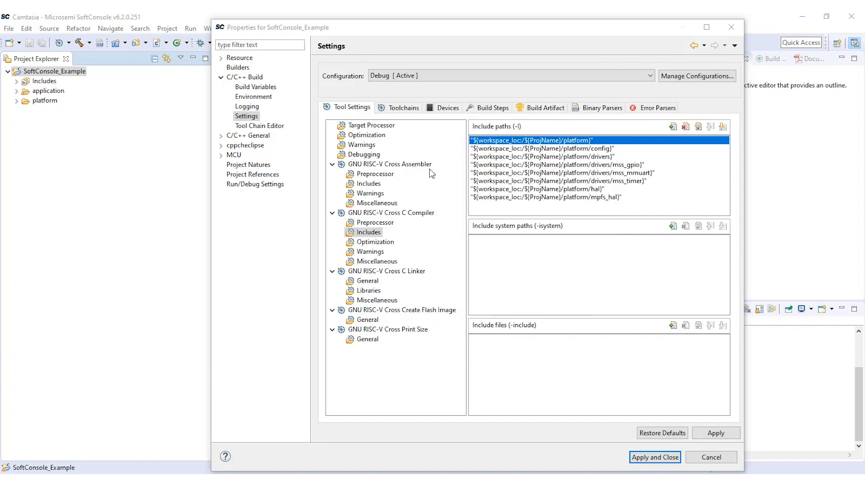
- Browse the workspace for the linker script mpfs-lim.ld in platform/config/linker/examples for the C Linker script files
{"action": "left_click", "coordinate": [374, 272]}
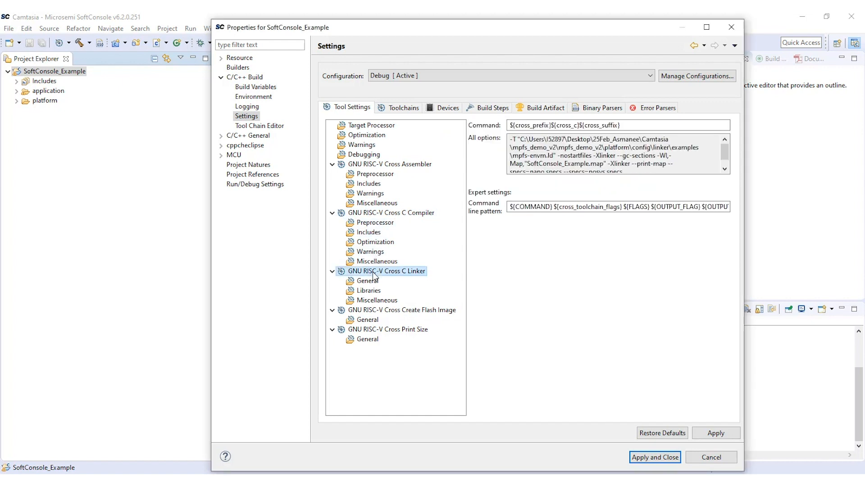
{"action": "left_click", "coordinate": [368, 282]}
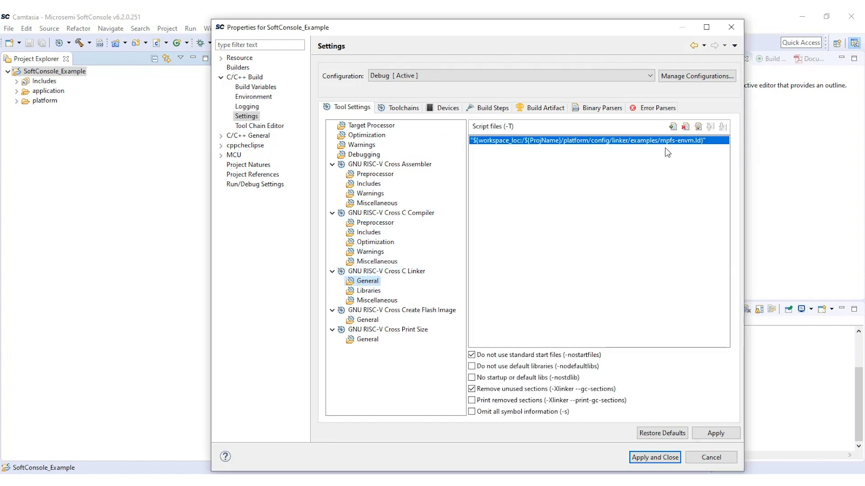
{"action": "left_click", "coordinate": [674, 129]}
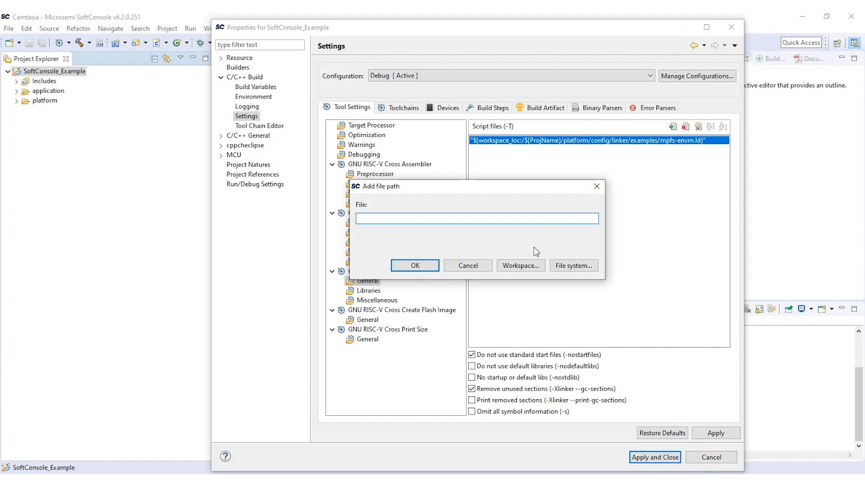
{"action": "left_click", "coordinate": [523, 266]}
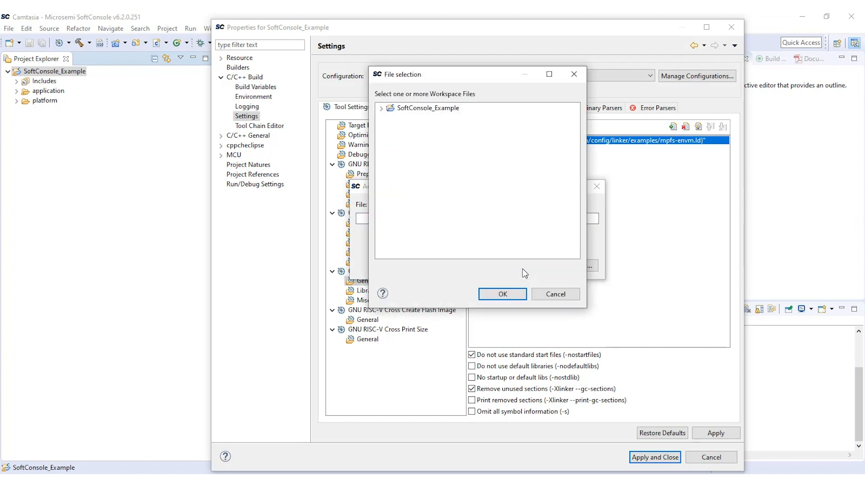
{"action": "left_click", "coordinate": [380, 108]}
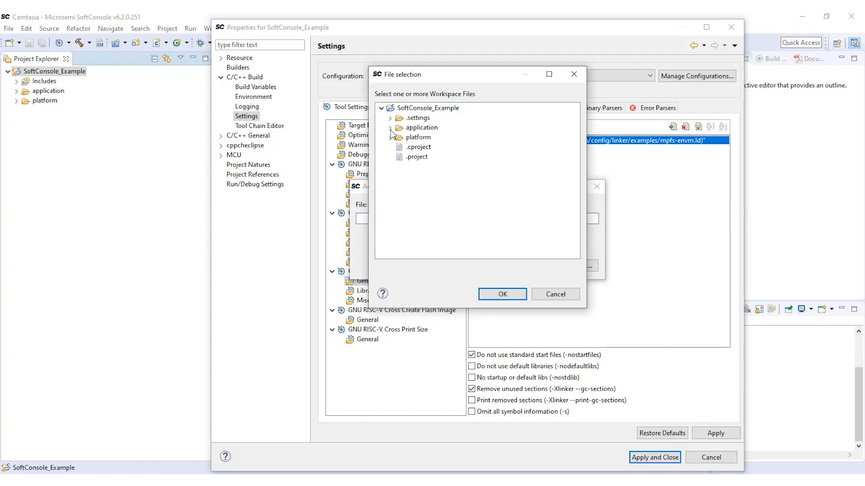
{"action": "left_click", "coordinate": [390, 137]}
{"action": "left_click", "coordinate": [416, 176]}
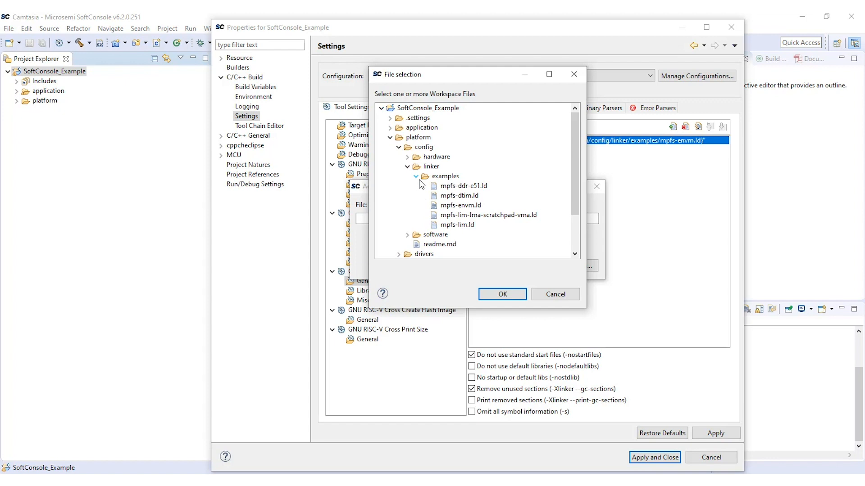
{"action": "left_click", "coordinate": [453, 225]}
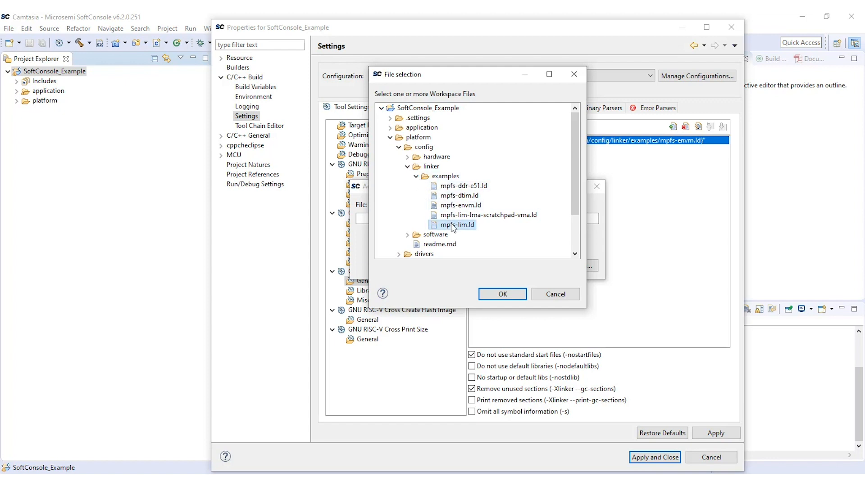
{"action": "left_click", "coordinate": [502, 294]}
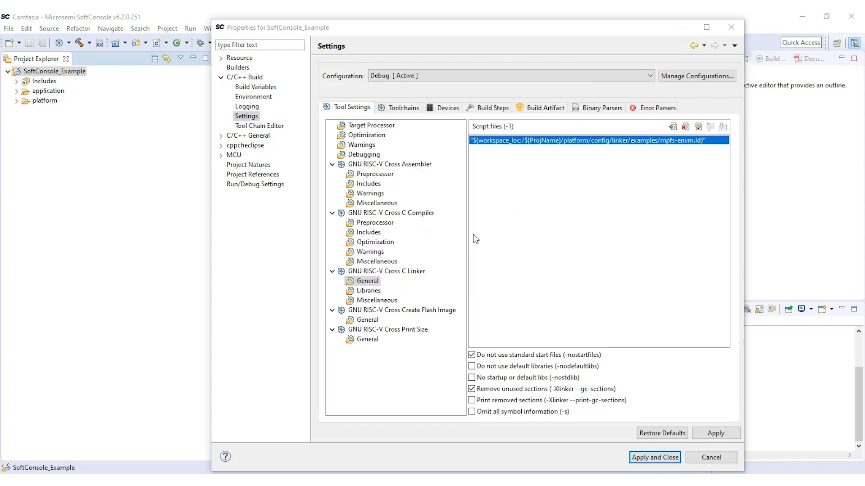
- Check the Create Flash Image general settings, then apply and close the project properties
{"action": "left_click", "coordinate": [371, 311]}
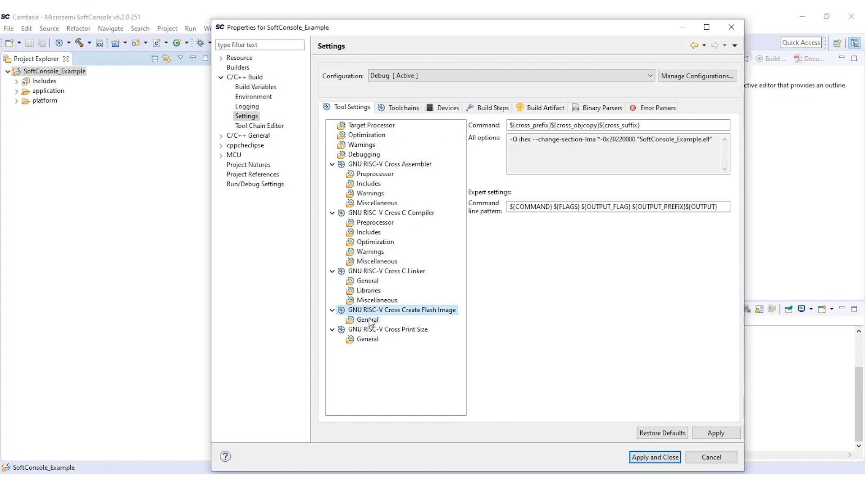
{"action": "left_click", "coordinate": [369, 321]}
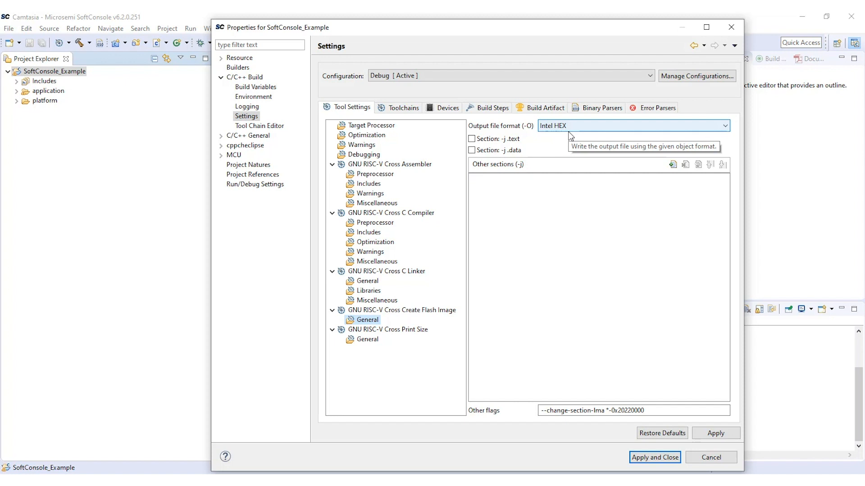
{"action": "left_click", "coordinate": [651, 458]}
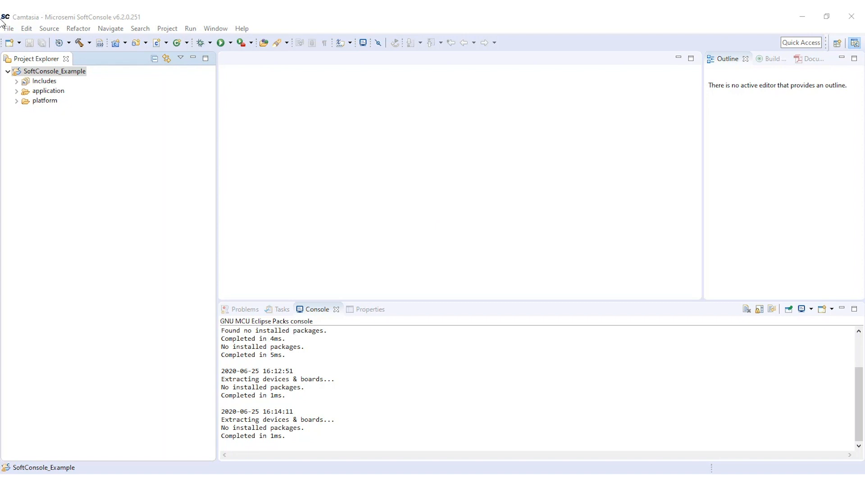
- Set the project's active build configuration to Release
{"action": "right_click", "coordinate": [42, 72]}
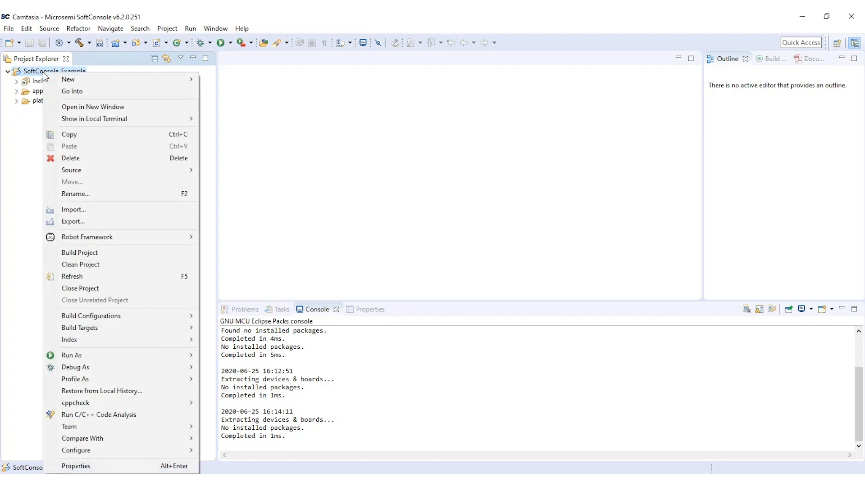
{"action": "mouse_move", "coordinate": [194, 318]}
{"action": "mouse_move", "coordinate": [277, 318]}
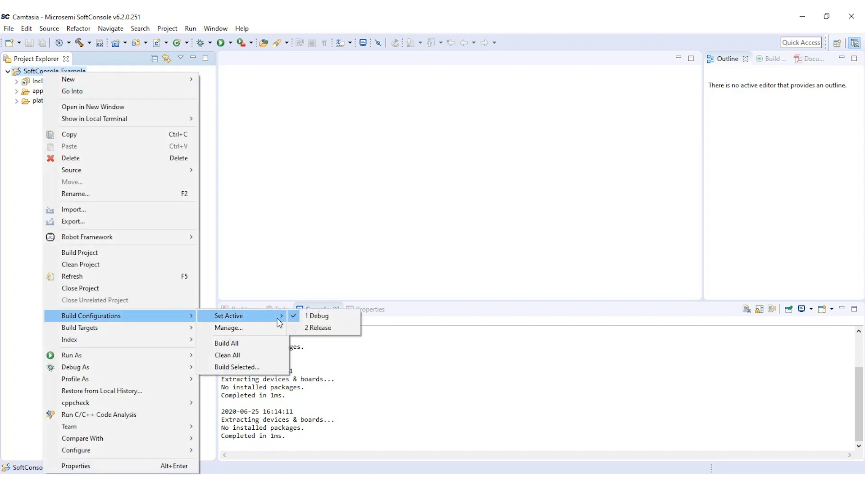
{"action": "left_click", "coordinate": [315, 329]}
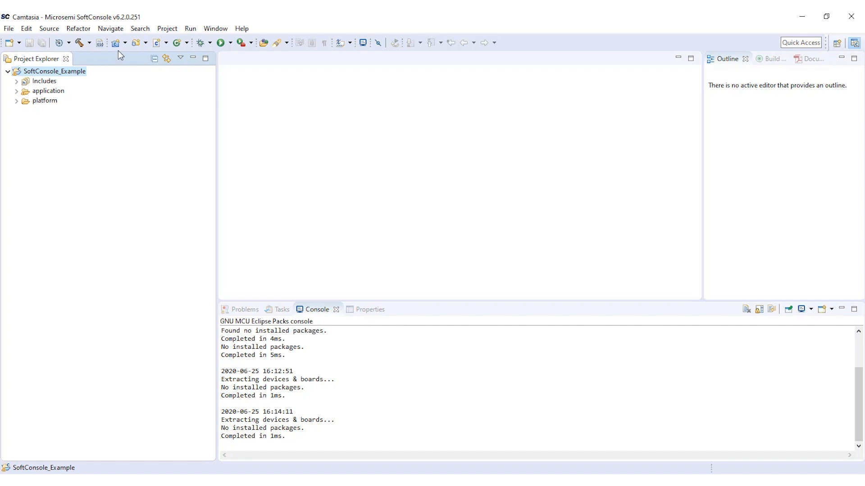
- Build the project and select the generated SoftConsole_Example.hex file in the Release folder
{"action": "left_click", "coordinate": [165, 28]}
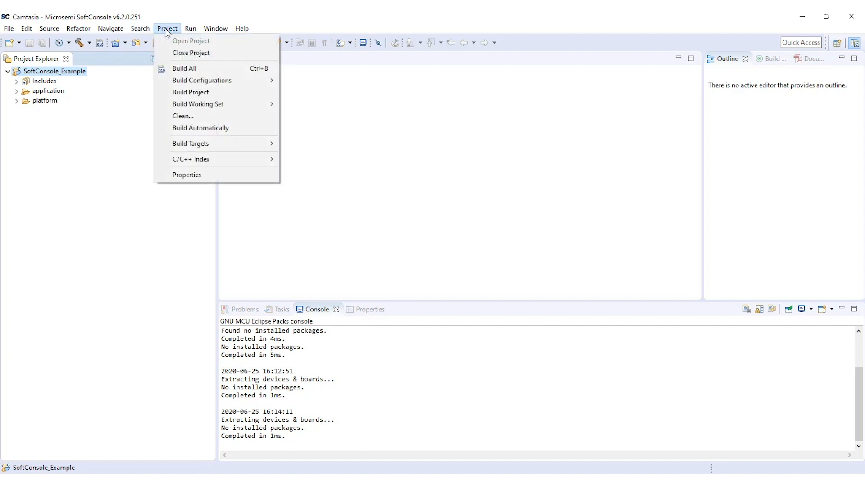
{"action": "left_click", "coordinate": [197, 94]}
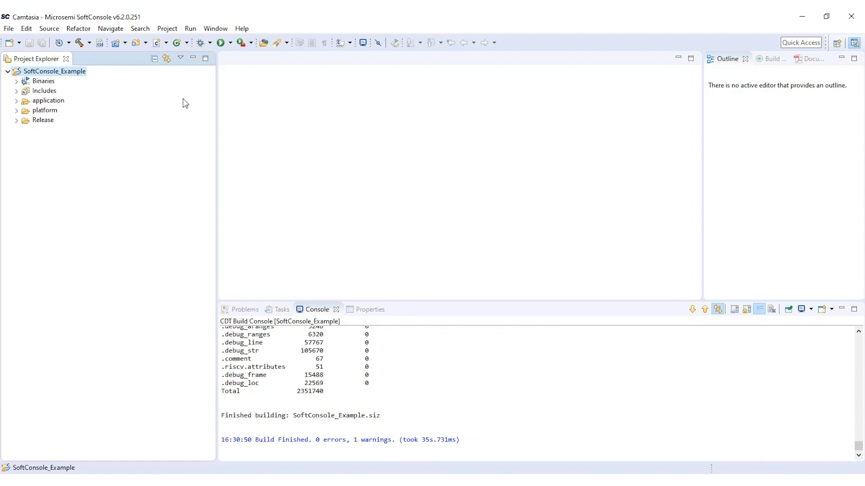
{"action": "left_click", "coordinate": [16, 121]}
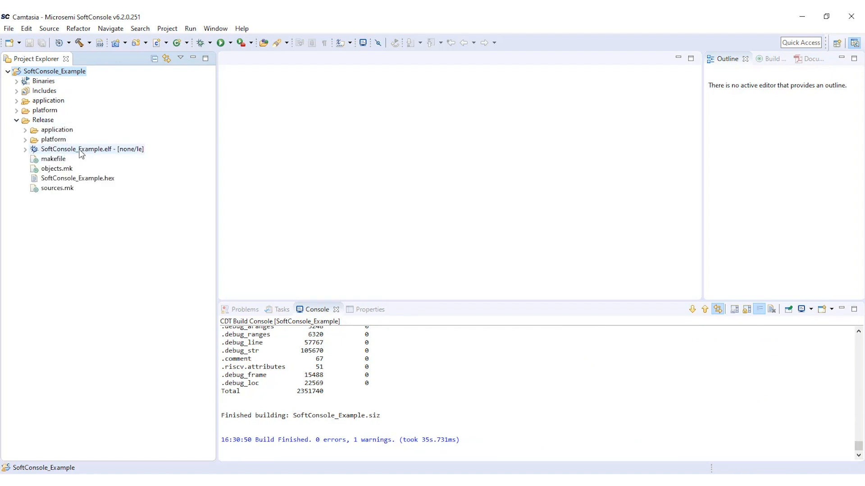
{"action": "left_click", "coordinate": [90, 179]}
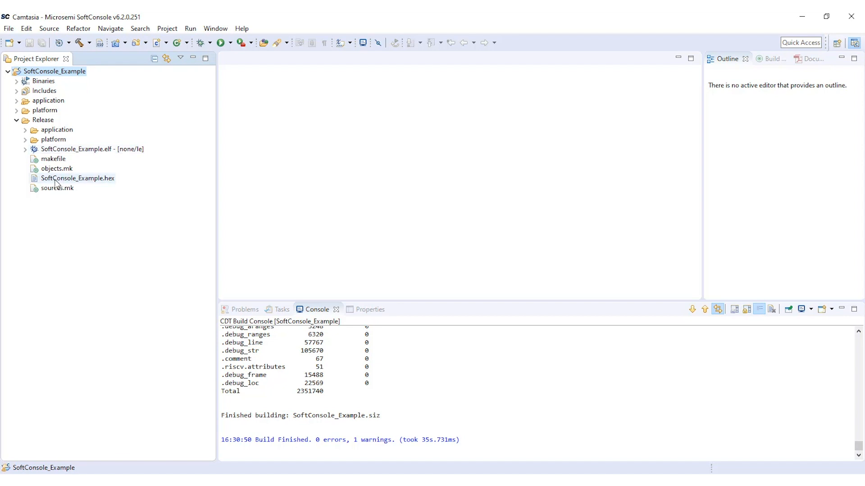